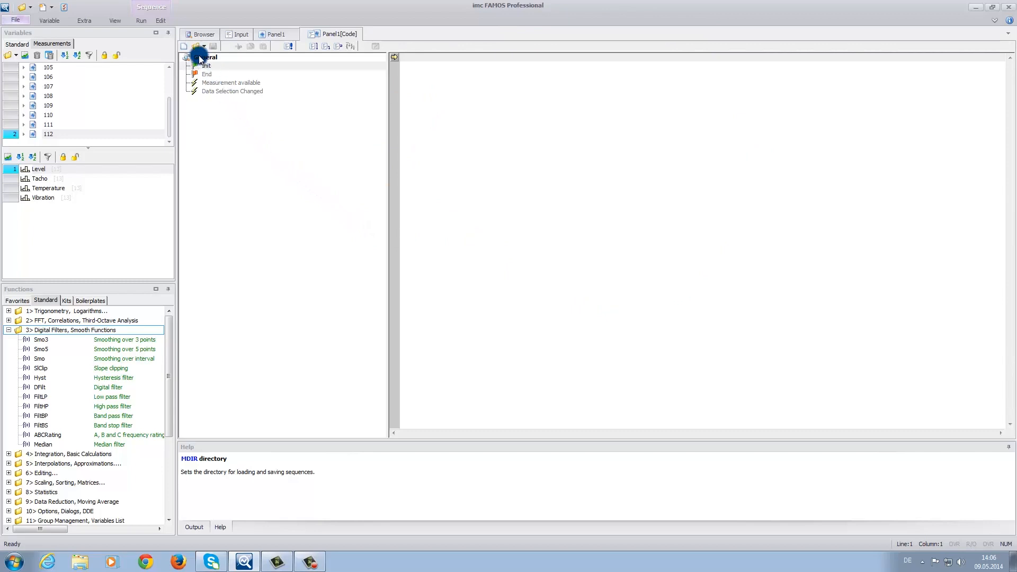
Step: Select the panel's Data Selection Changed event for coding, after viewing the help on the End and Measurement available events
click(221, 75)
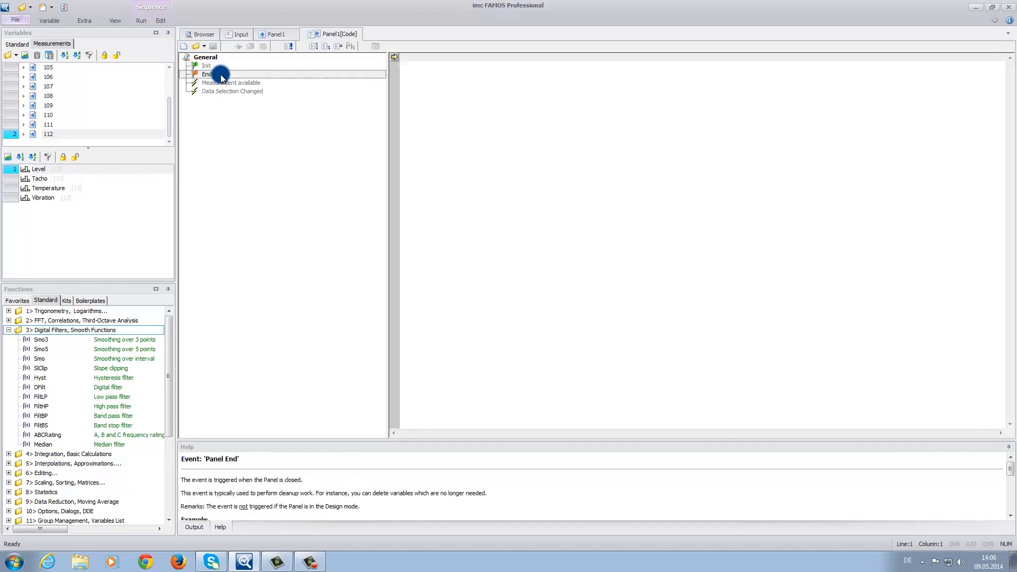
click(220, 83)
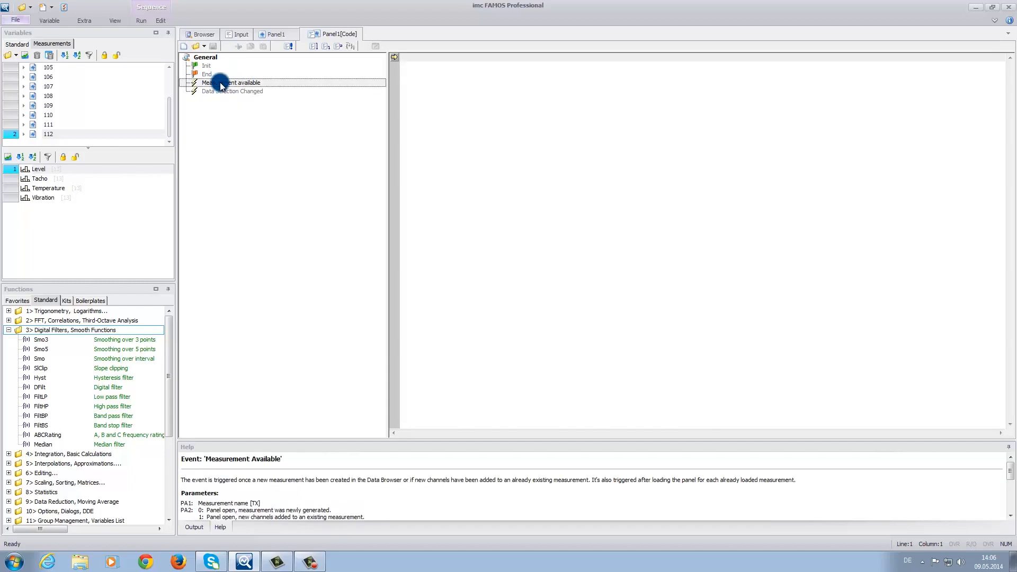
click(220, 92)
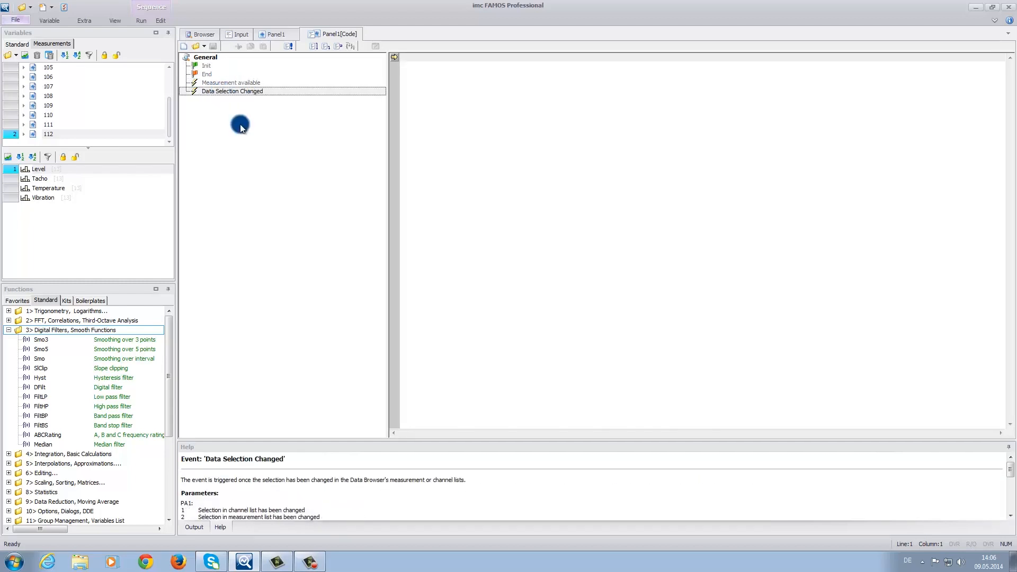
key(alt)
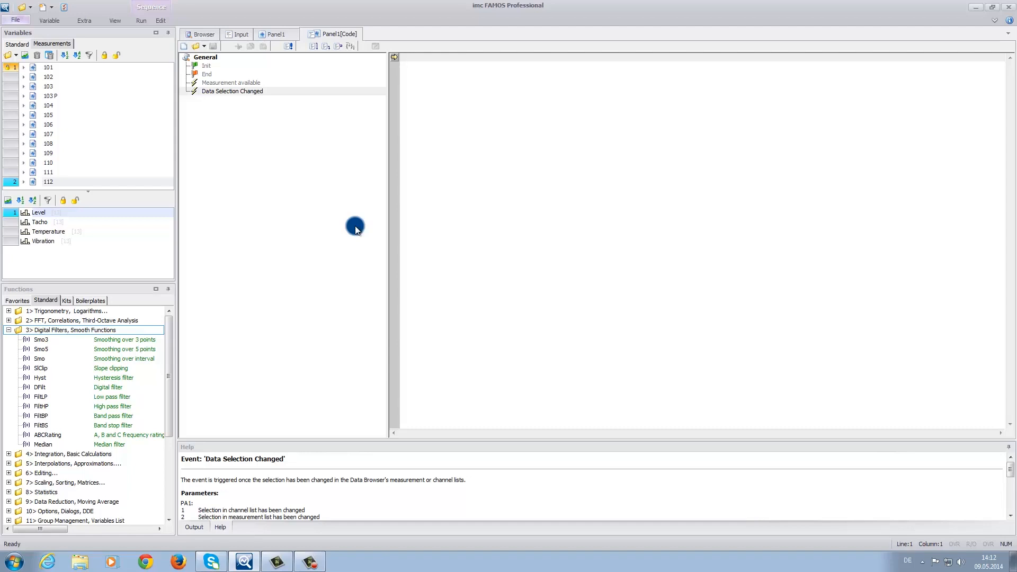
Step: Assign number 1 to the Vibration channel and to measurement 101 in the data selection
click(46, 243)
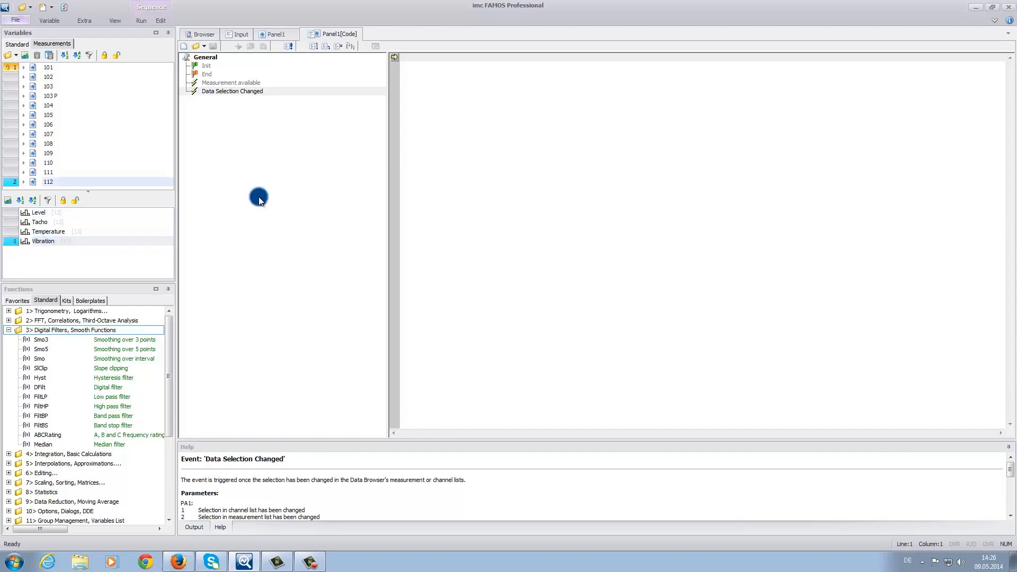
click(11, 69)
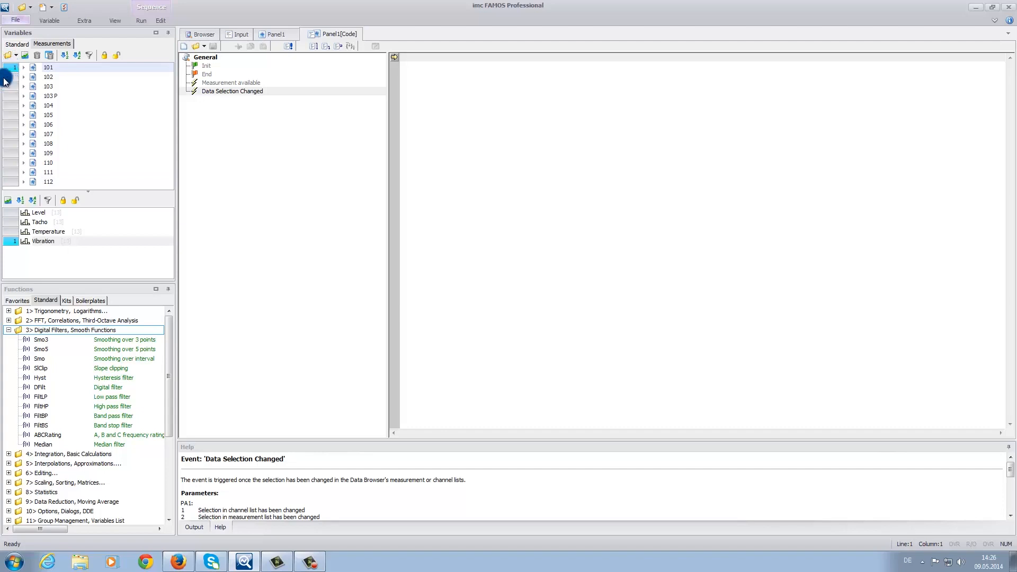
click(6, 69)
Step: Write the line "if SelUseMeasurement(1)" in the event code, inserting the function from Group Management, Variables List
click(407, 59)
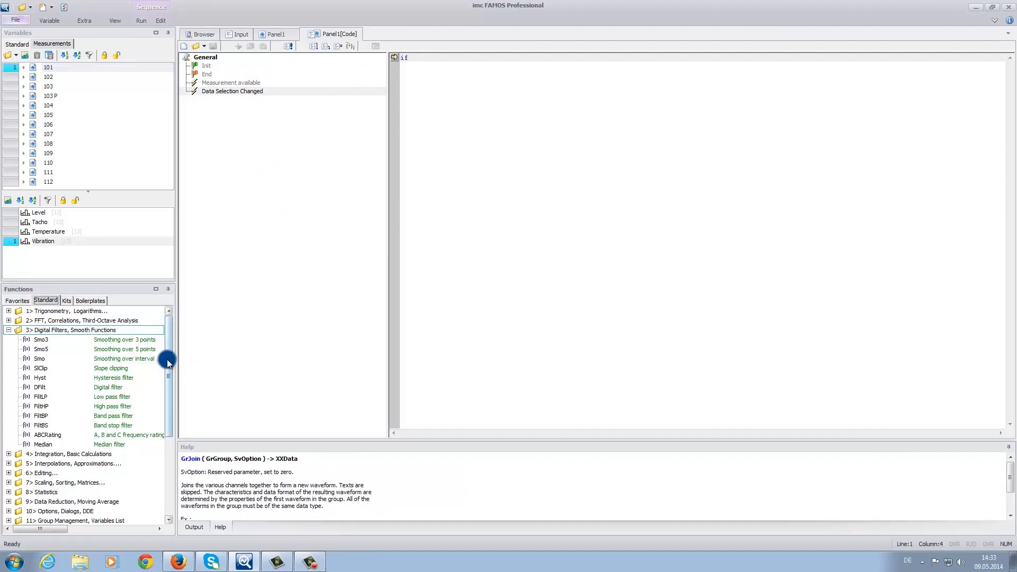
drag(167, 359, 164, 446)
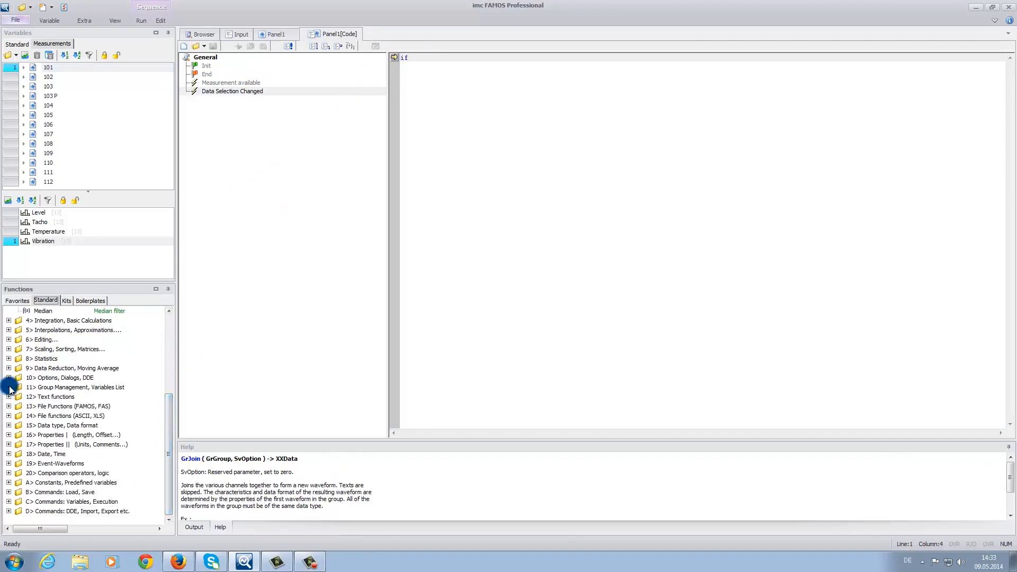
click(9, 388)
drag(170, 407, 102, 457)
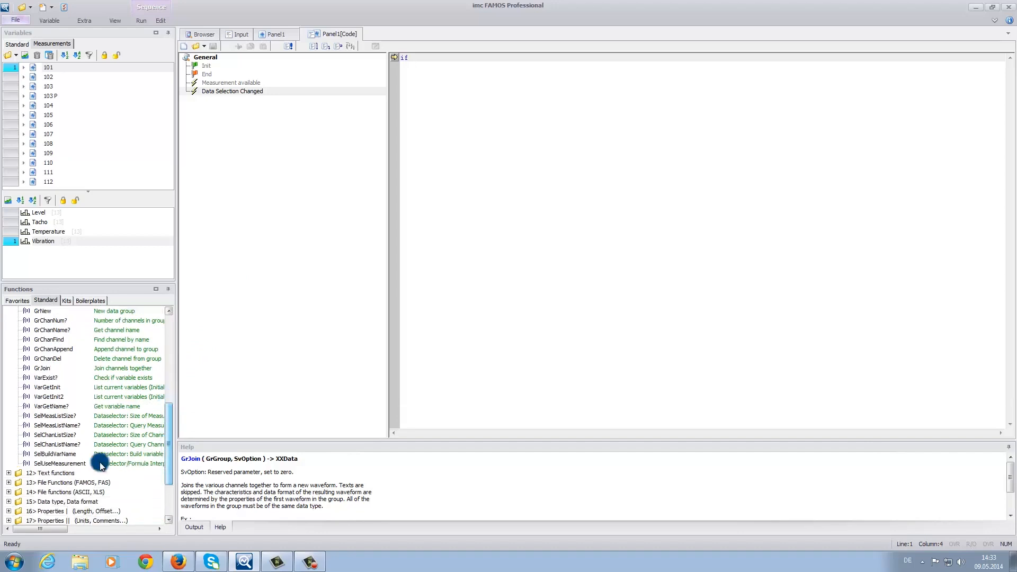
double_click(51, 465)
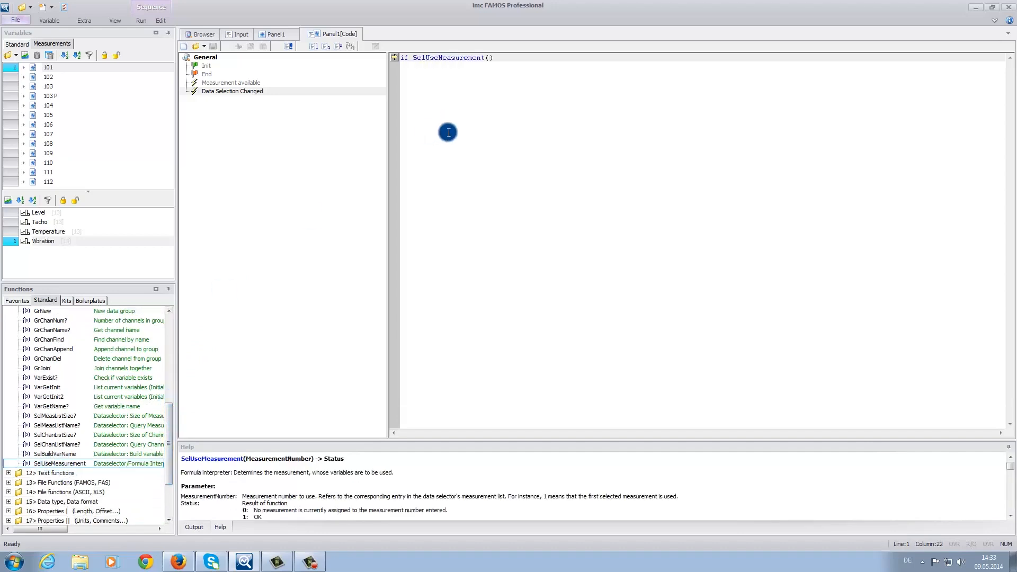
text(1)
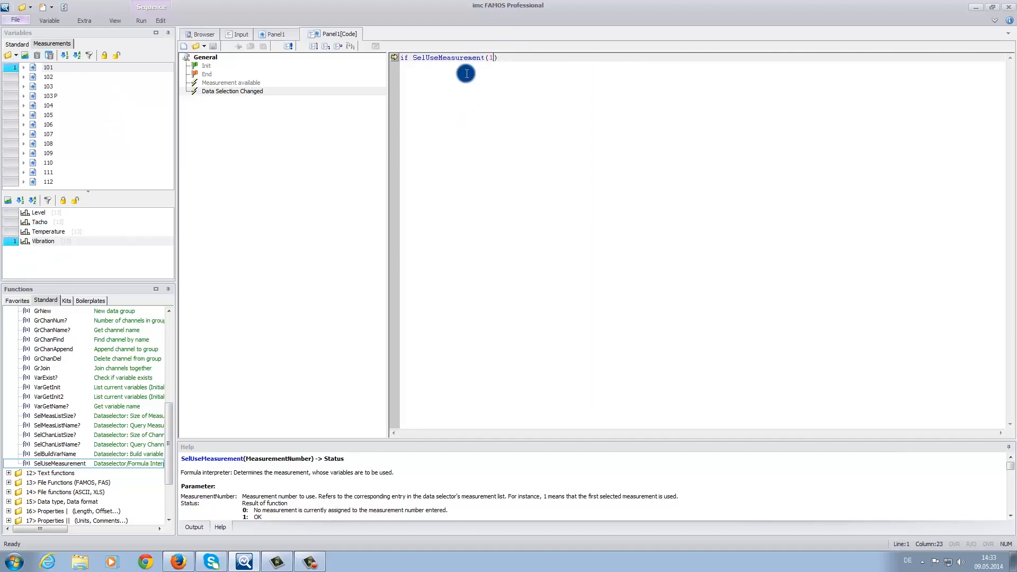
click(413, 72)
click(509, 58)
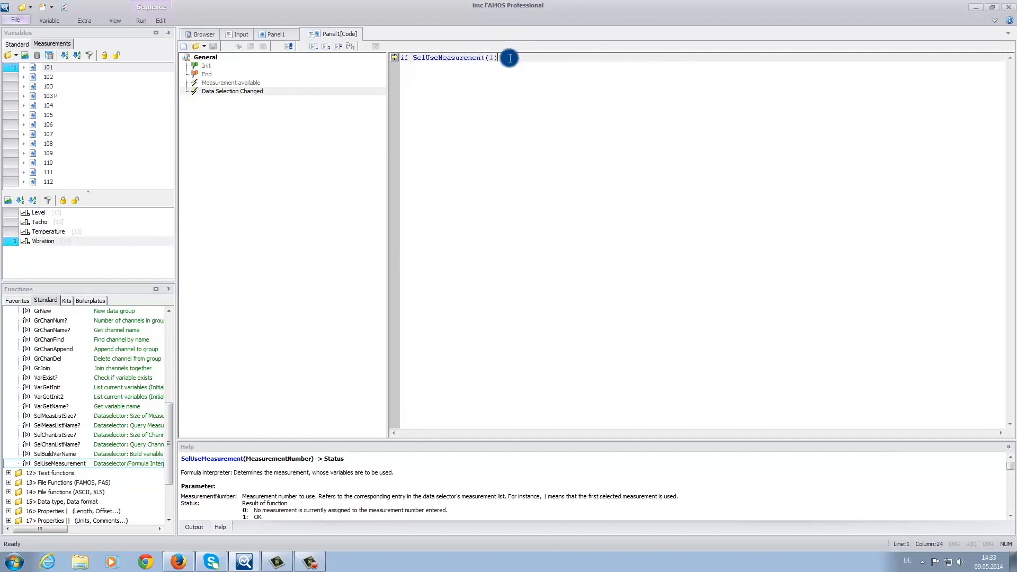
key(Return)
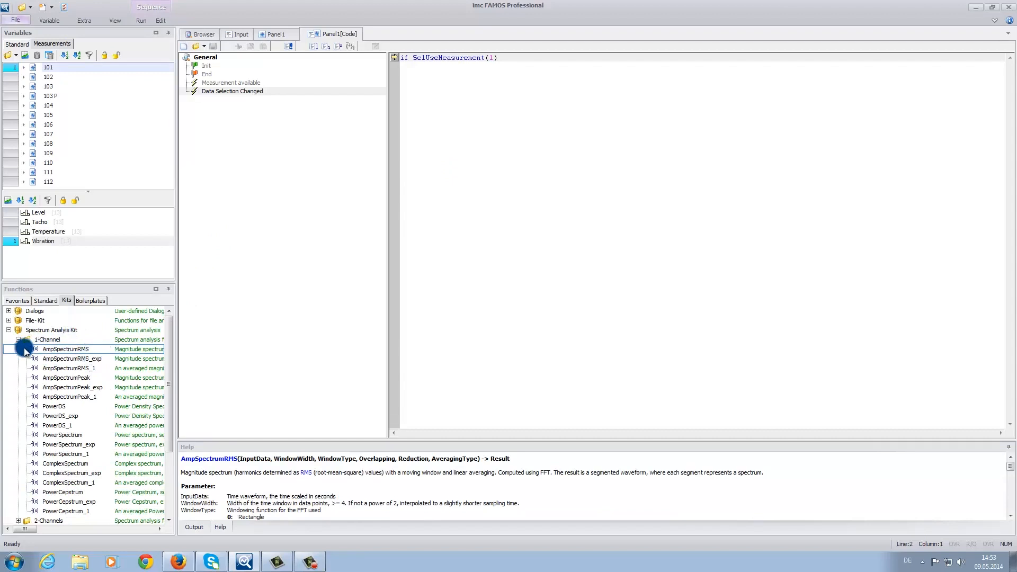
Step: Run AmpSpectrumRMS from the Spectrum Analysis Kit on Vibration with window width 1024, storing the result as spectra
click(63, 351)
right_click(63, 351)
click(104, 371)
click(259, 105)
text(sp)
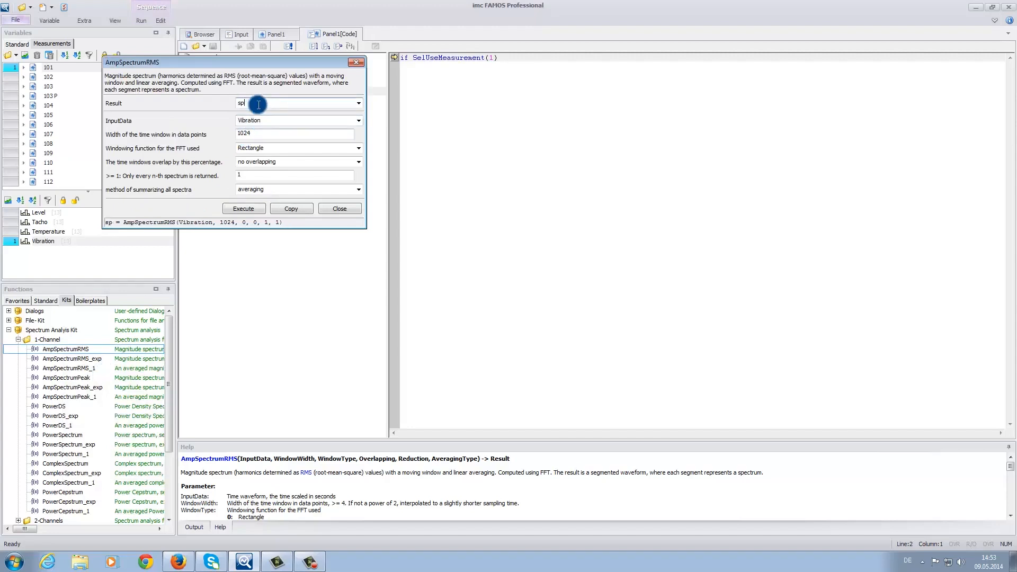
text(ectra)
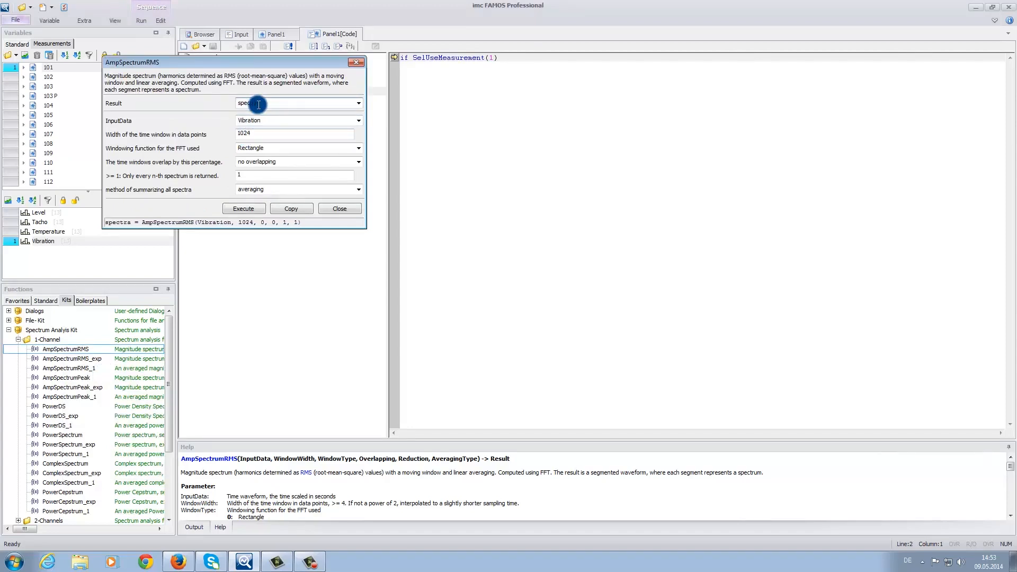
click(238, 209)
Step: Copy the configured AmpSpectrumRMS formula into the event code below the if line and close the function dialog
click(284, 209)
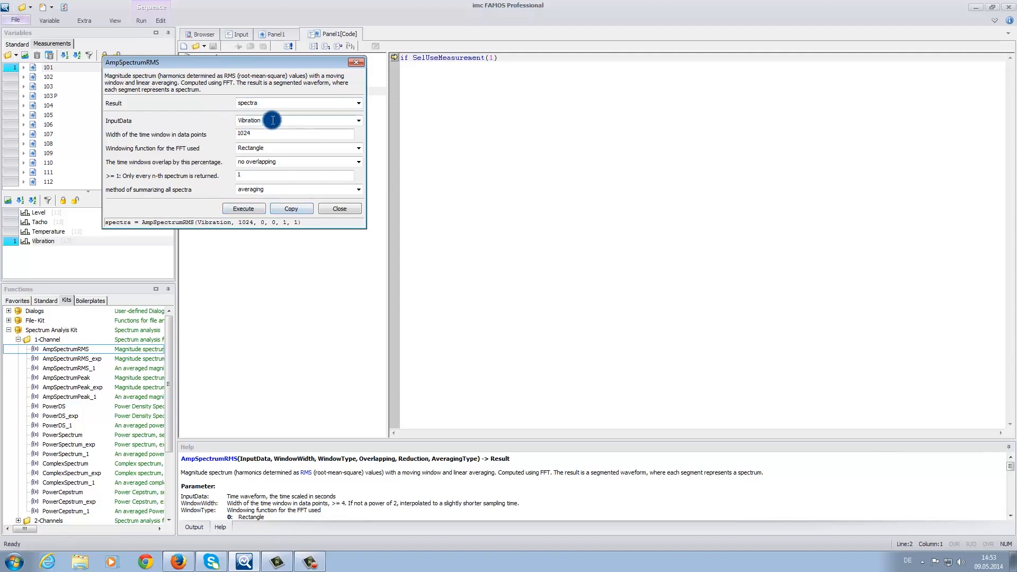
click(288, 210)
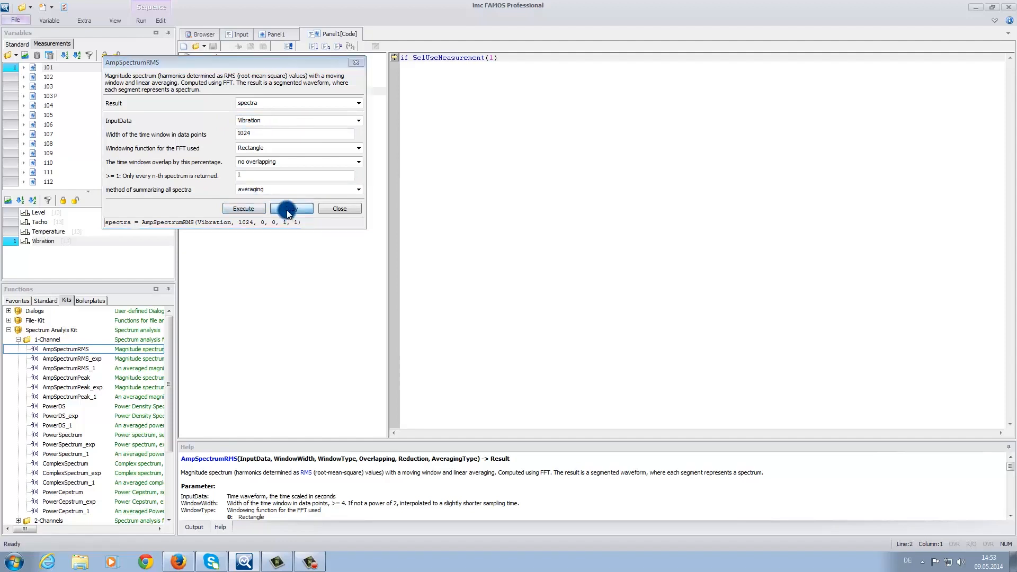
click(333, 211)
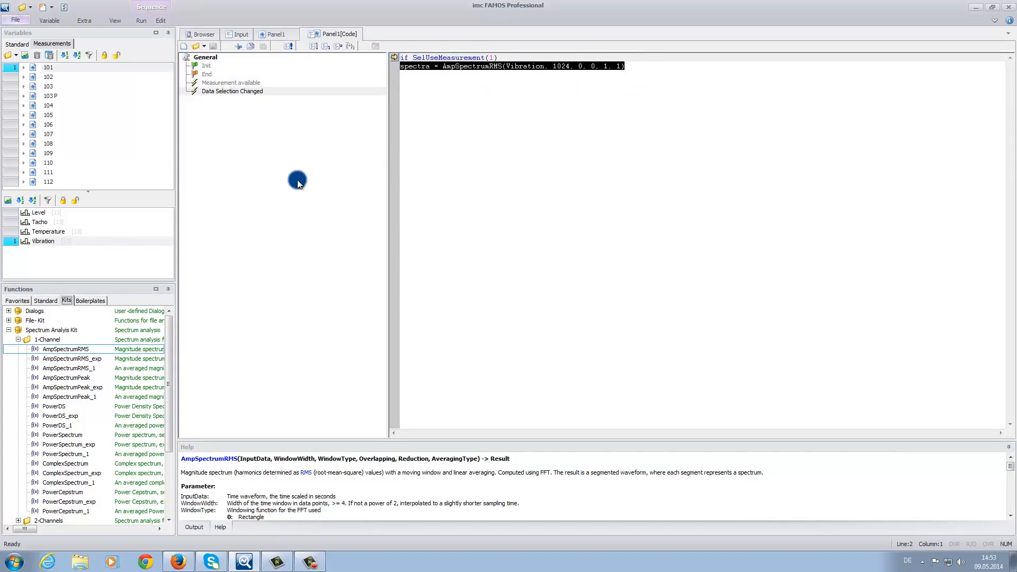
Step: Place the spectra variable as a colormap in the free area below the Tacho plot, then leave Design Mode and save the panel
click(271, 34)
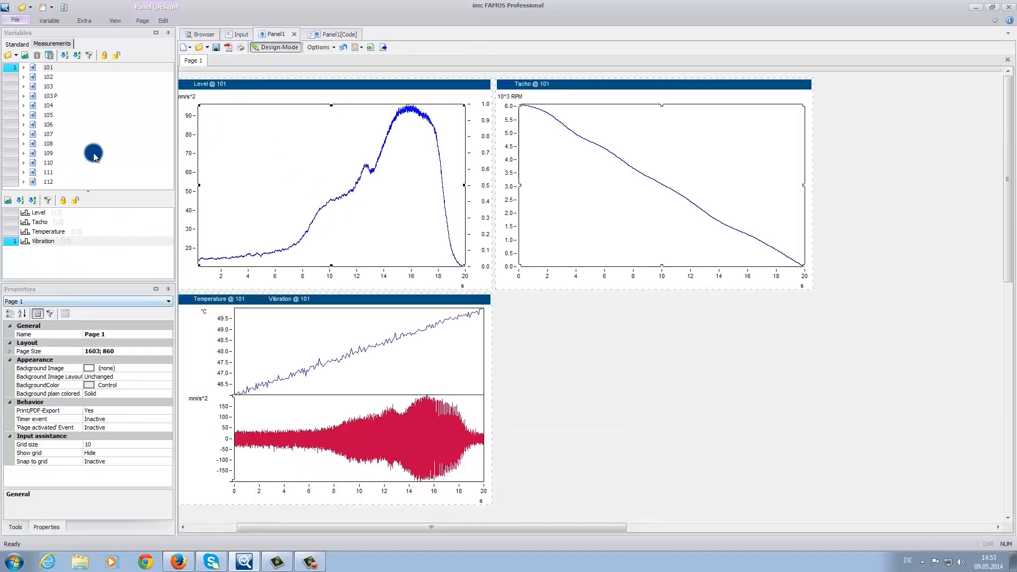
click(17, 44)
drag(170, 97, 166, 248)
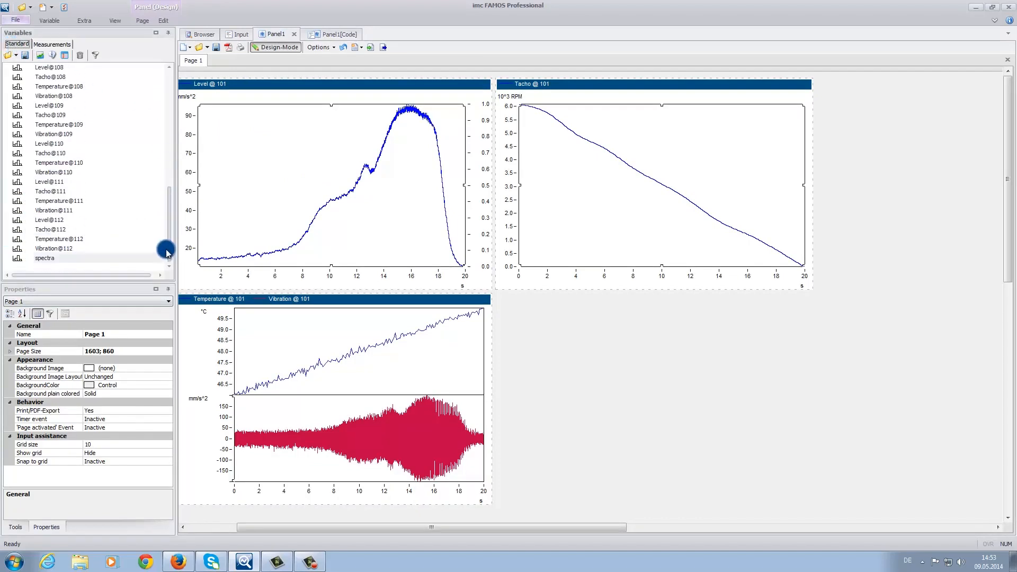
drag(33, 258, 601, 365)
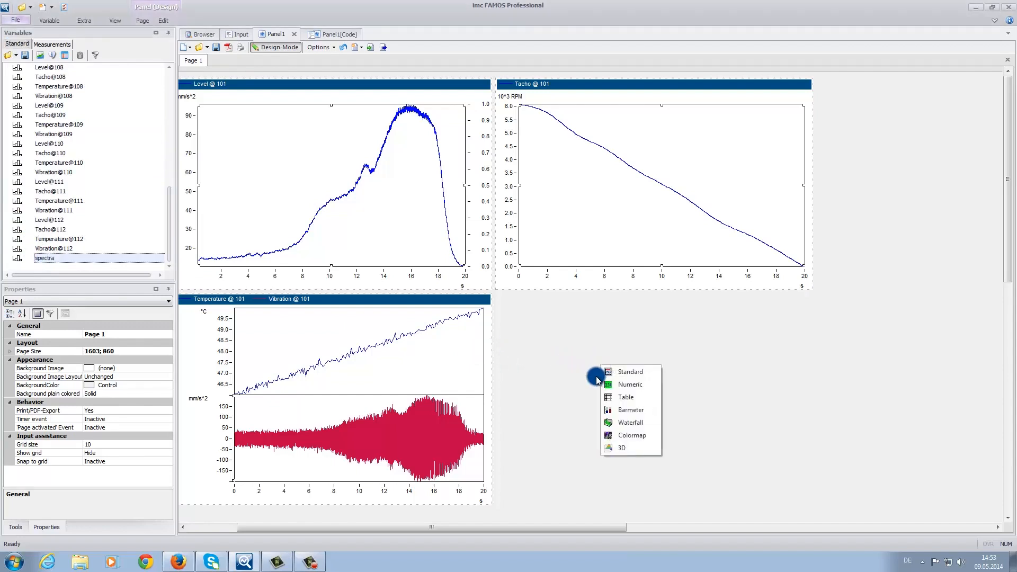
click(627, 435)
drag(599, 367, 652, 399)
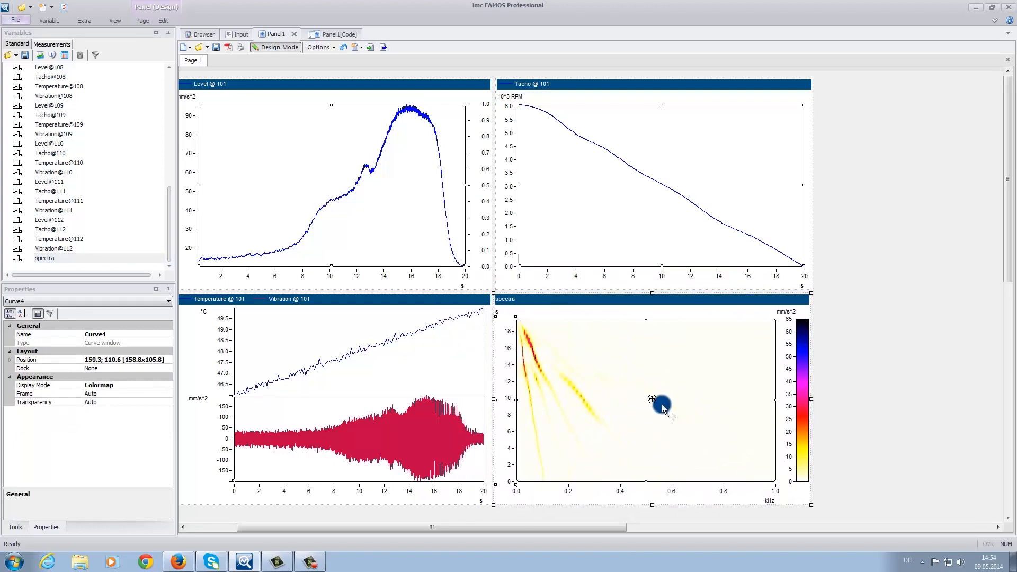
click(272, 48)
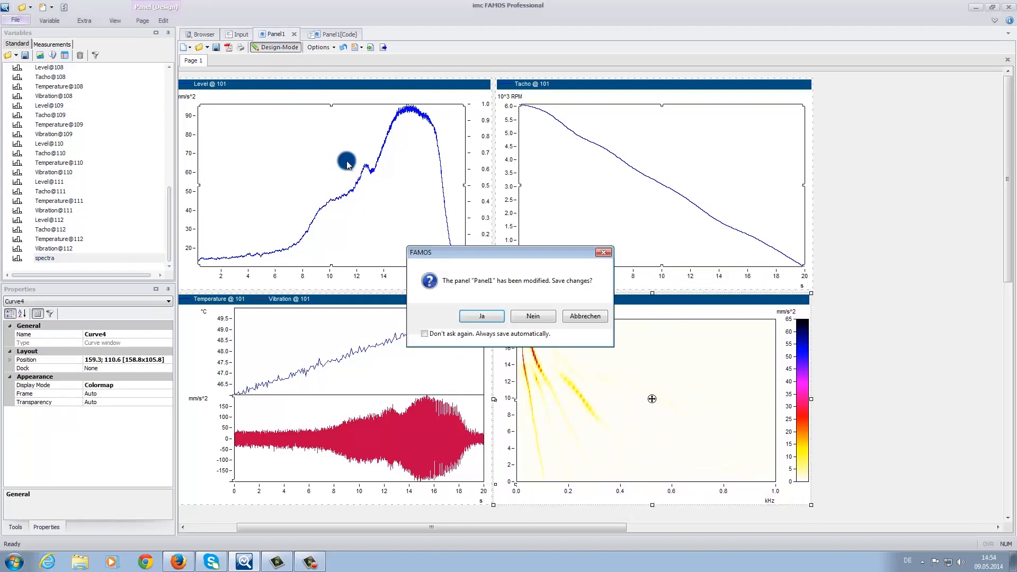
click(485, 316)
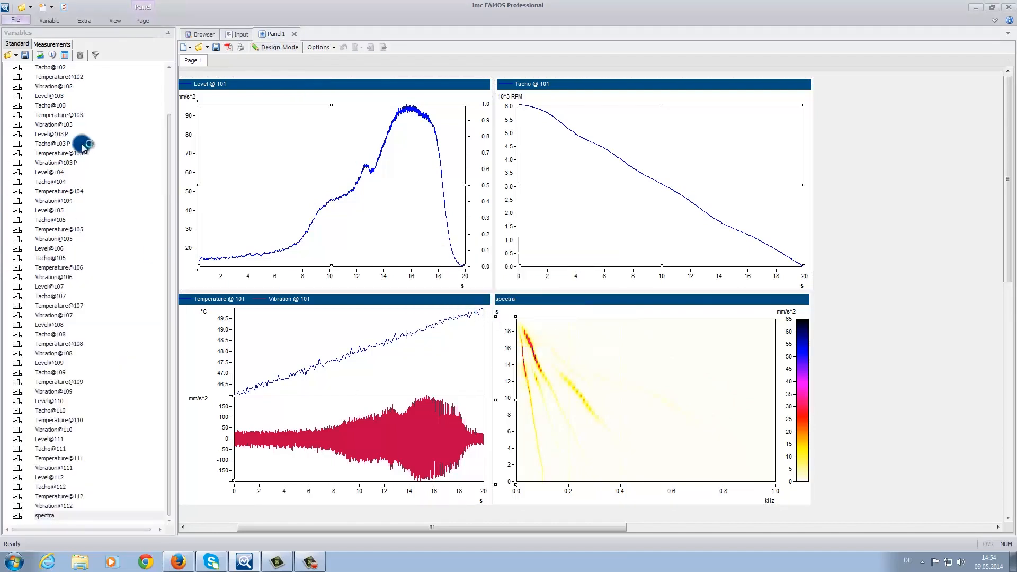
Step: Select measurements from 102 through 110 one after another and examine how the curves and the spectra colormap respond
click(52, 44)
click(48, 78)
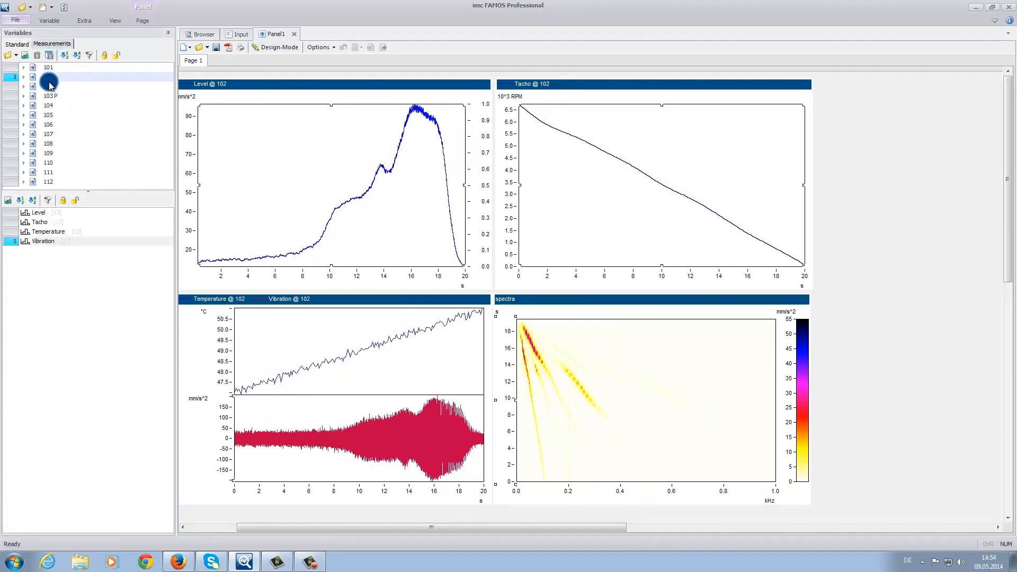
click(48, 85)
click(52, 98)
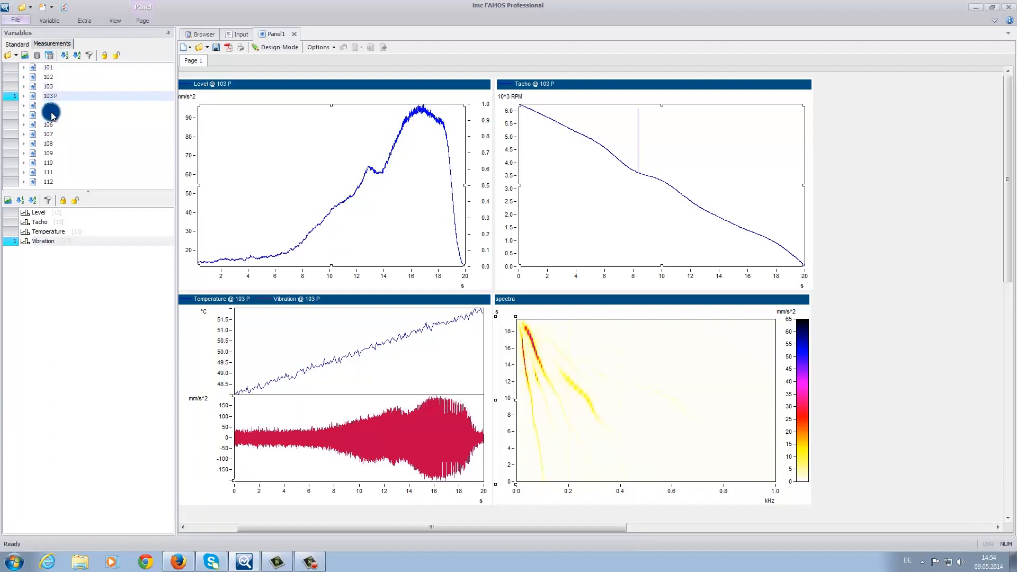
click(51, 106)
click(52, 124)
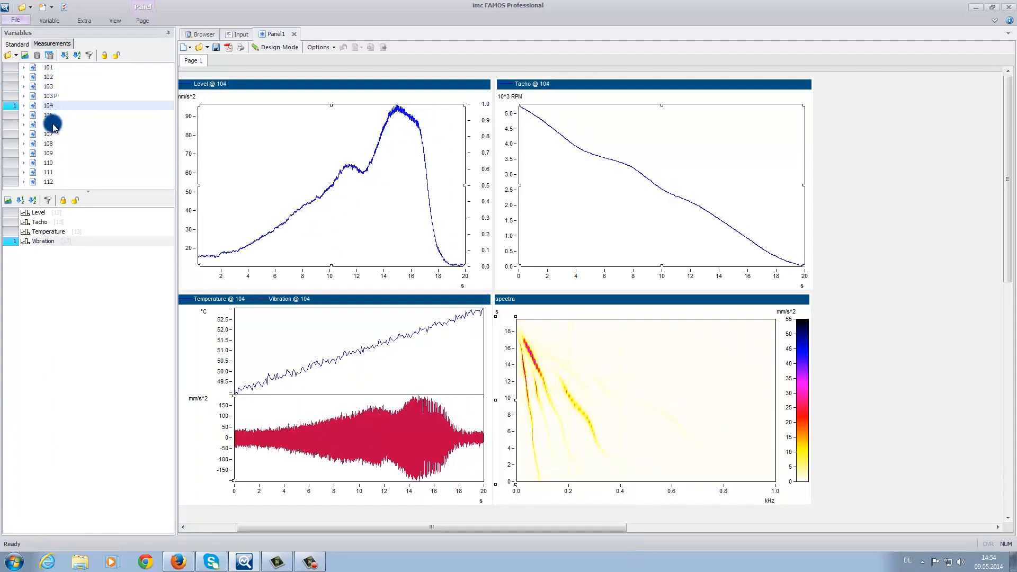
click(50, 134)
click(51, 143)
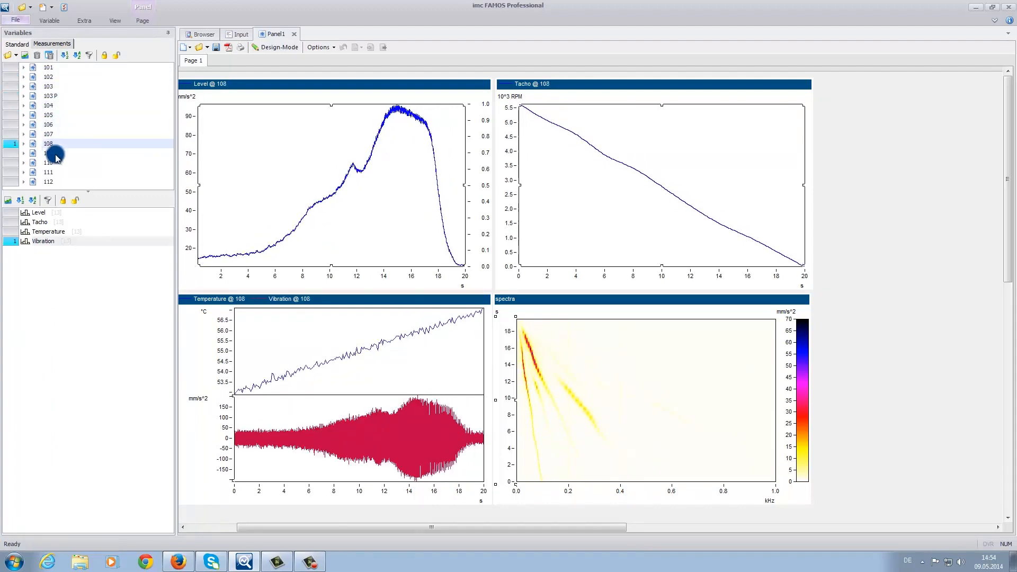
click(51, 162)
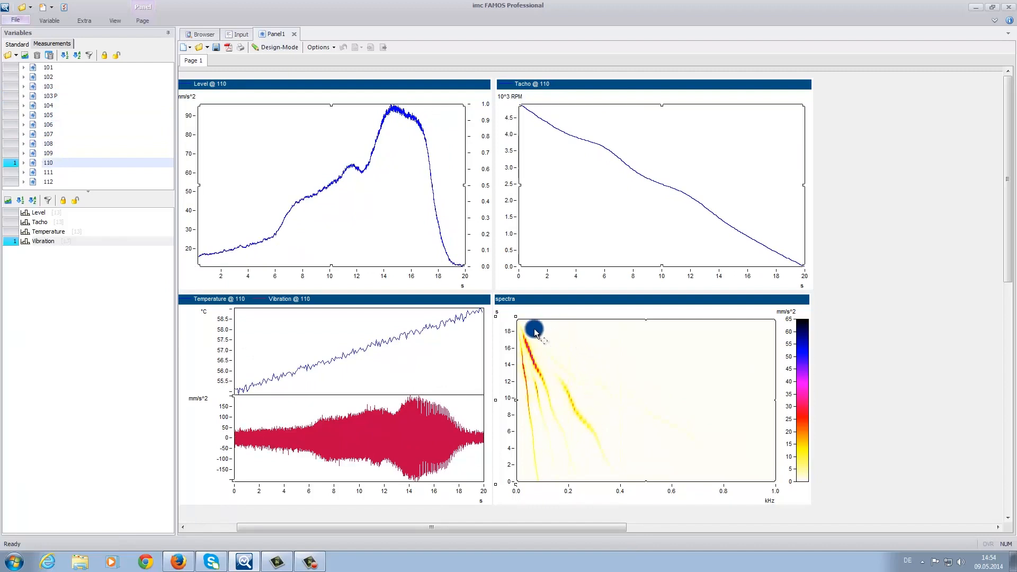
Step: Step the measurement selection down to 112 and back up to 105, comparing the spectra colormaps
key(Down)
key(Down)
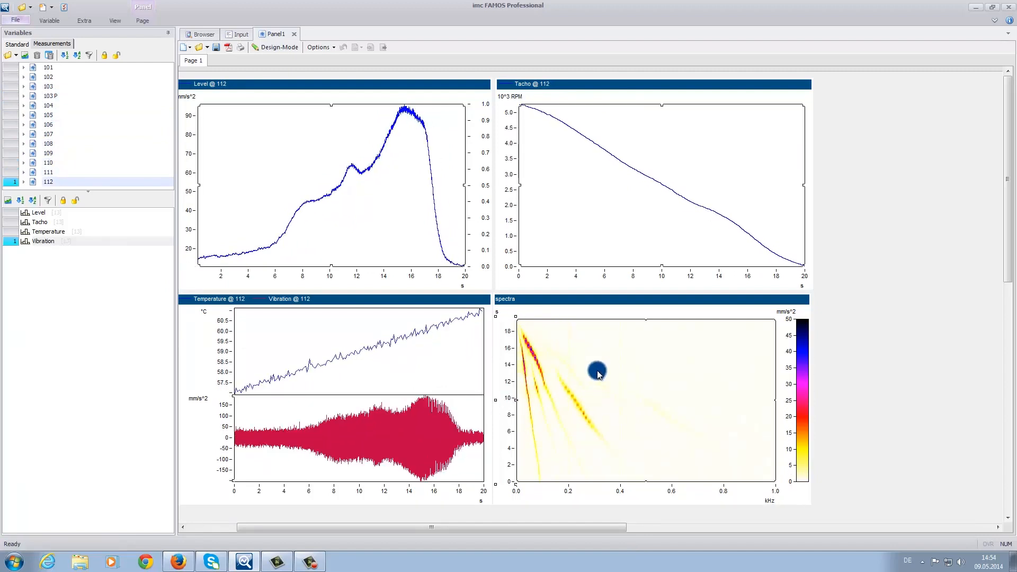
key(Up)
key(Up)
key(Up)
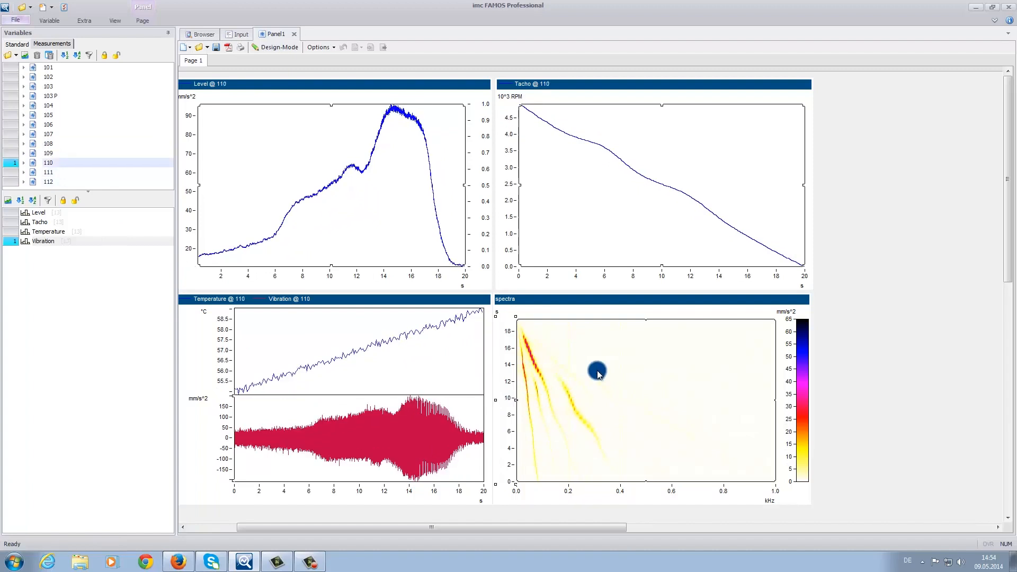
key(Up)
key(Up)
key(Up)
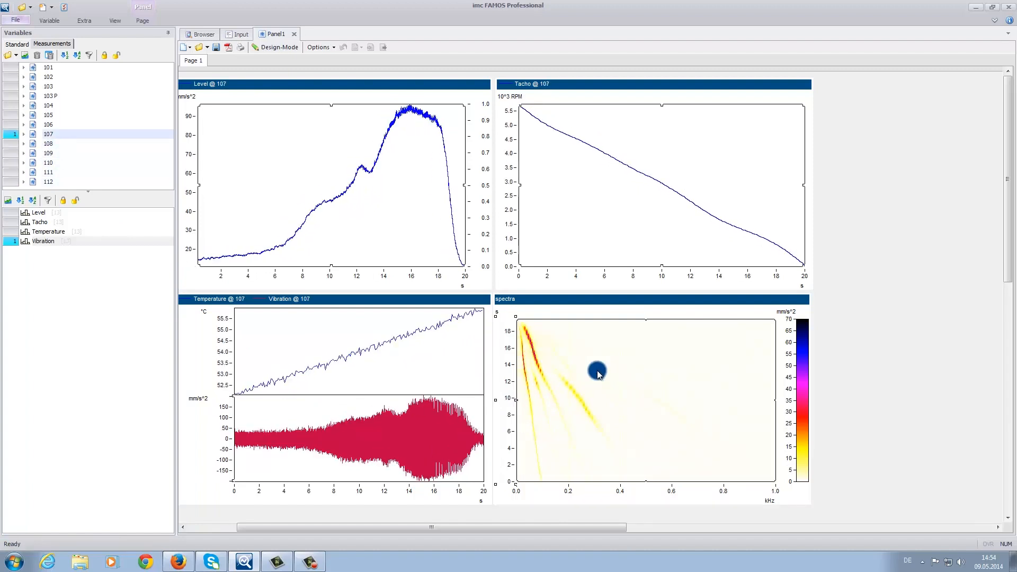
key(Up)
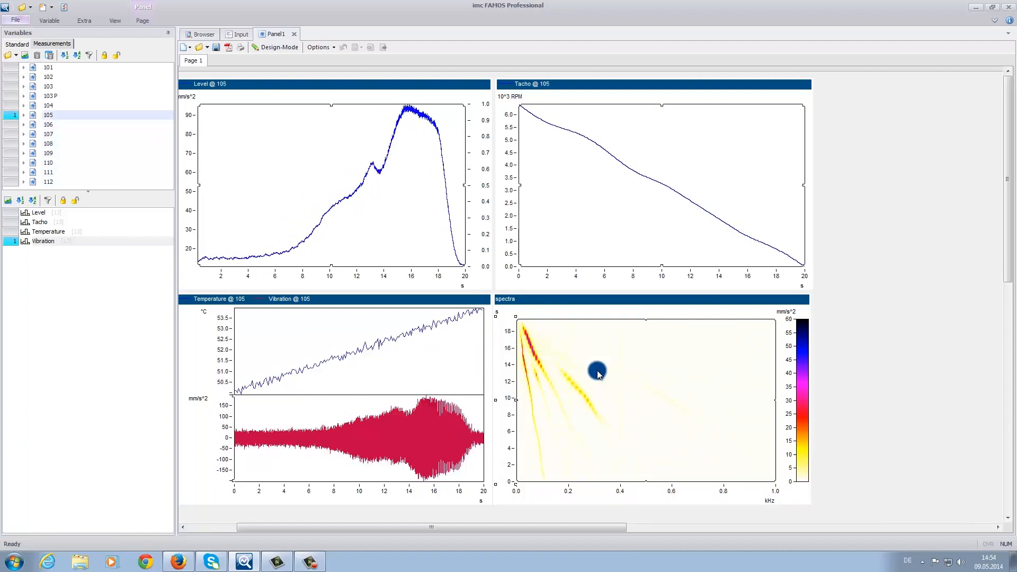